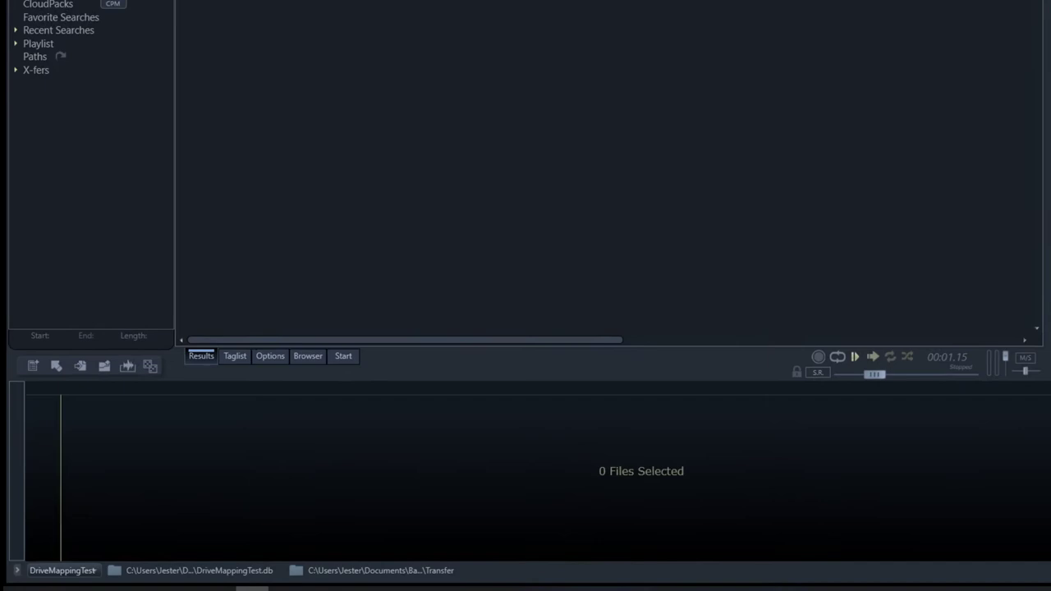
Review the list of available databases and browse the database files in the BaseHead 5.x folder without opening one
left_click(97, 556)
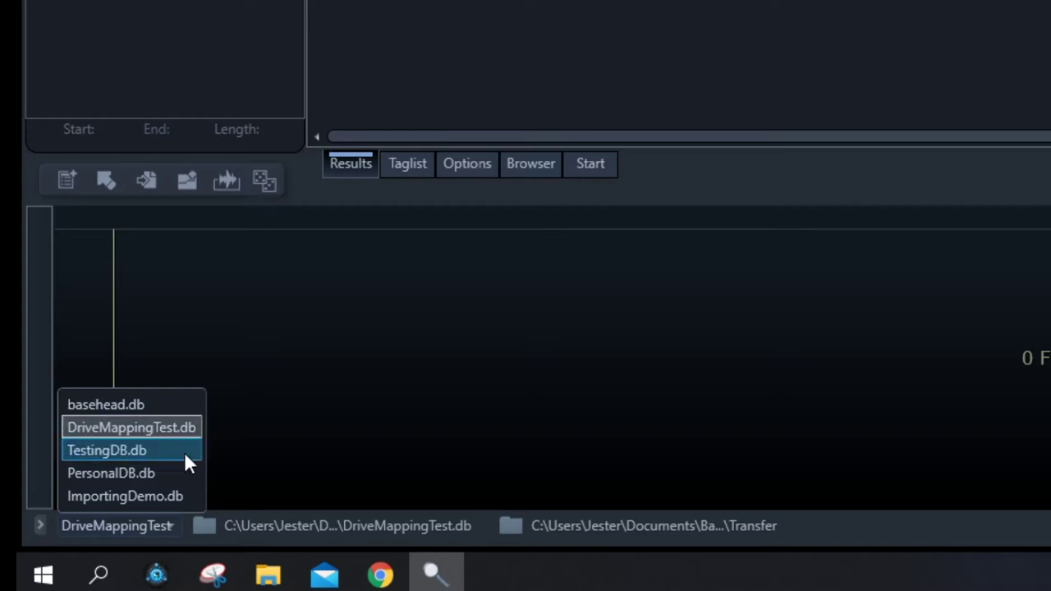
left_click(211, 525)
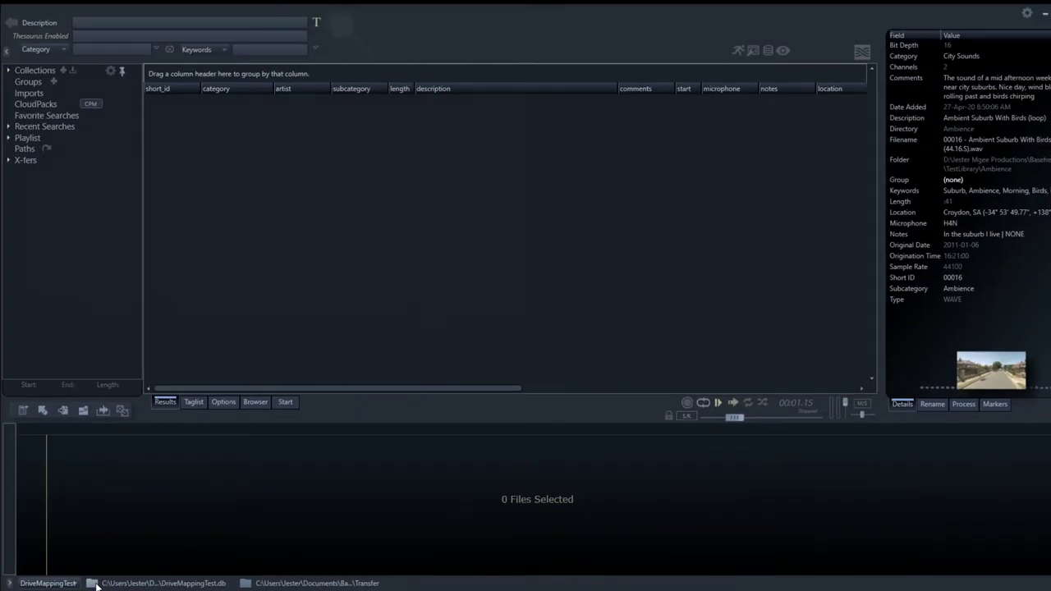
left_click(93, 584)
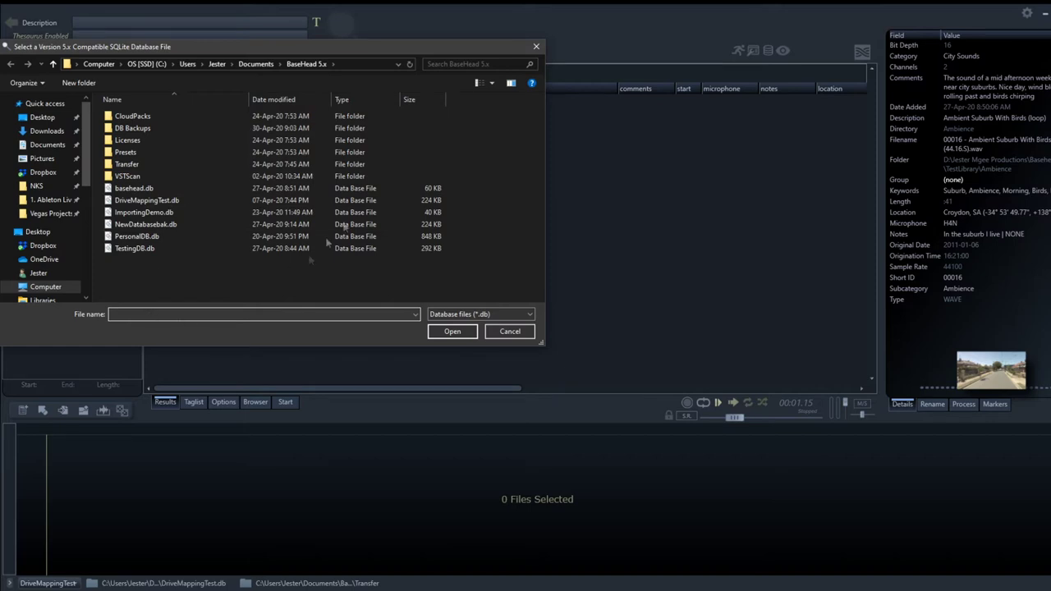
left_click(509, 330)
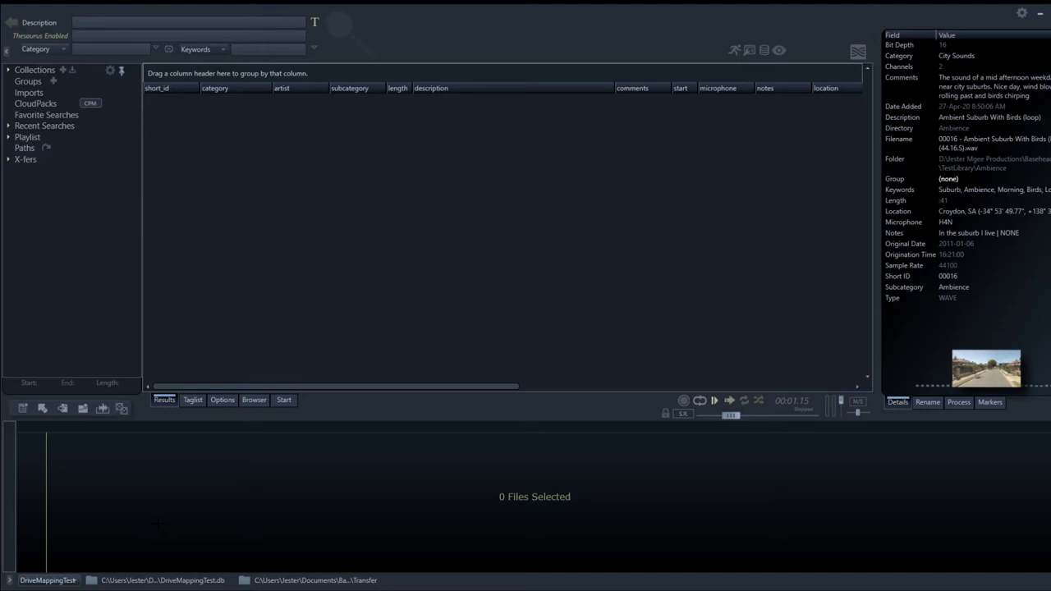
Check the database backup options and look inside the DB Backups folder from the database file browser
left_click(222, 400)
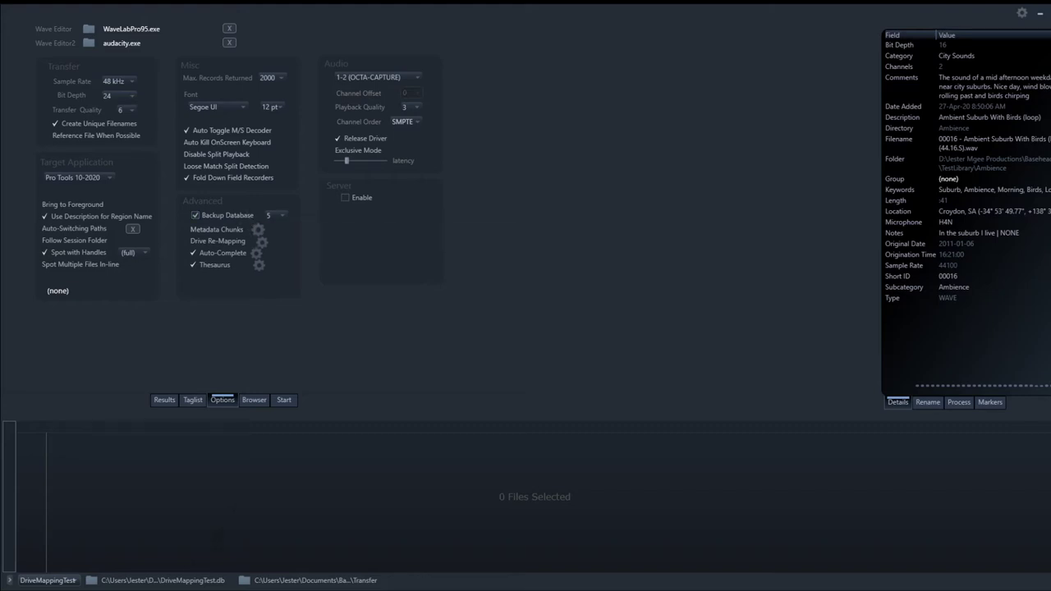
left_click(92, 580)
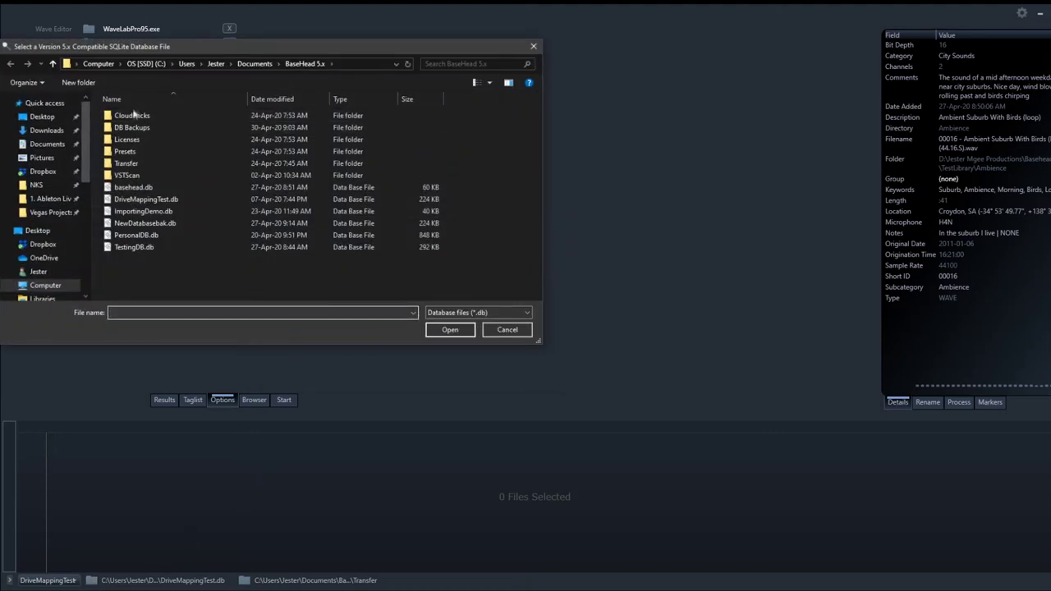
double_click(131, 129)
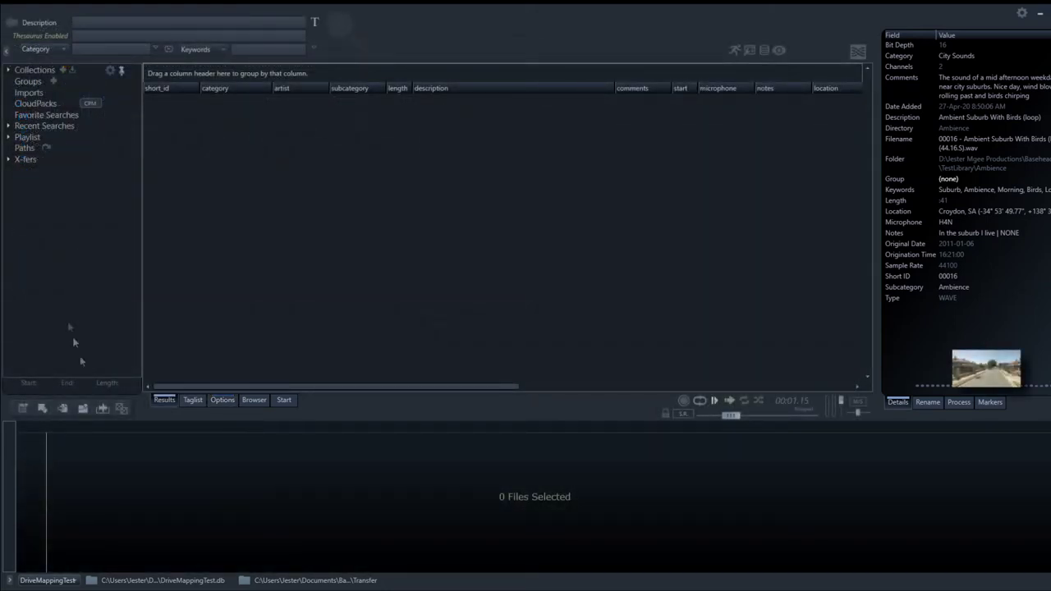
Switch to the basehead.db database and display the records of its Ambience Library, Boom & Thud Library and Hits Collection imports
left_click(48, 581)
left_click(42, 520)
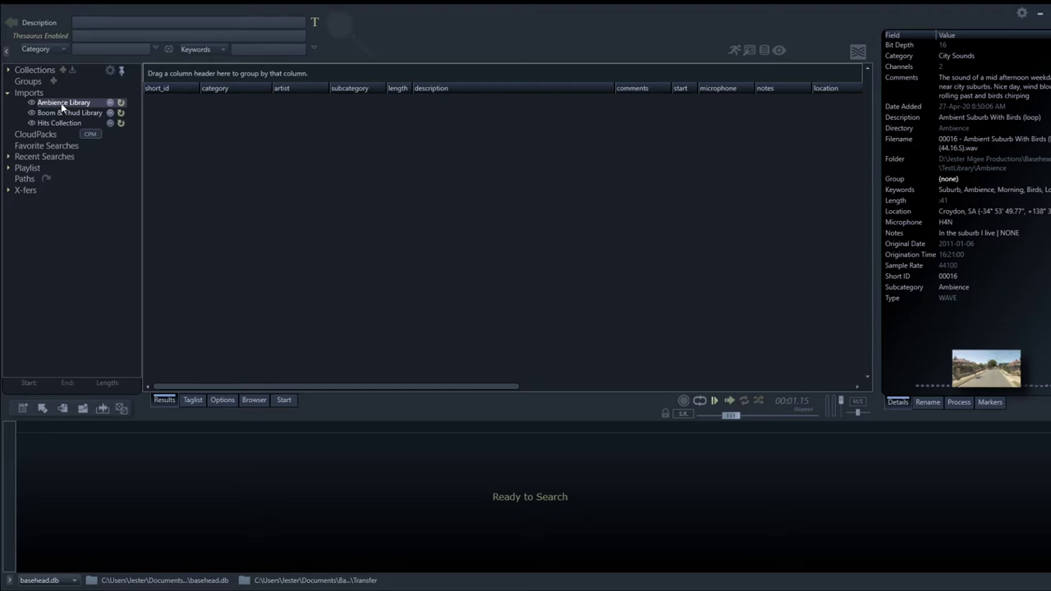
left_click(60, 102)
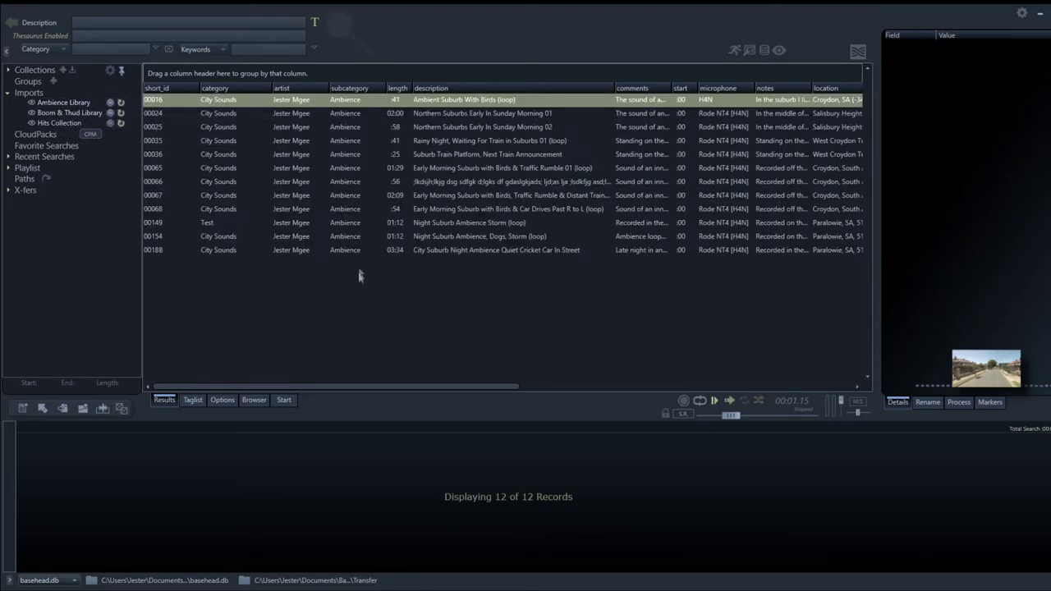
left_click(58, 115)
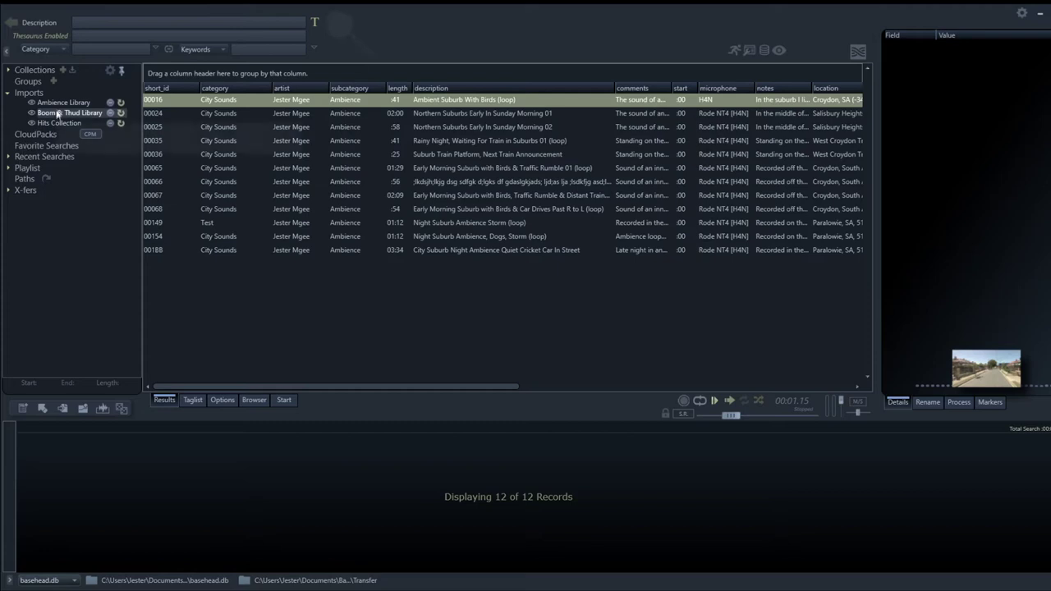
left_click(56, 124)
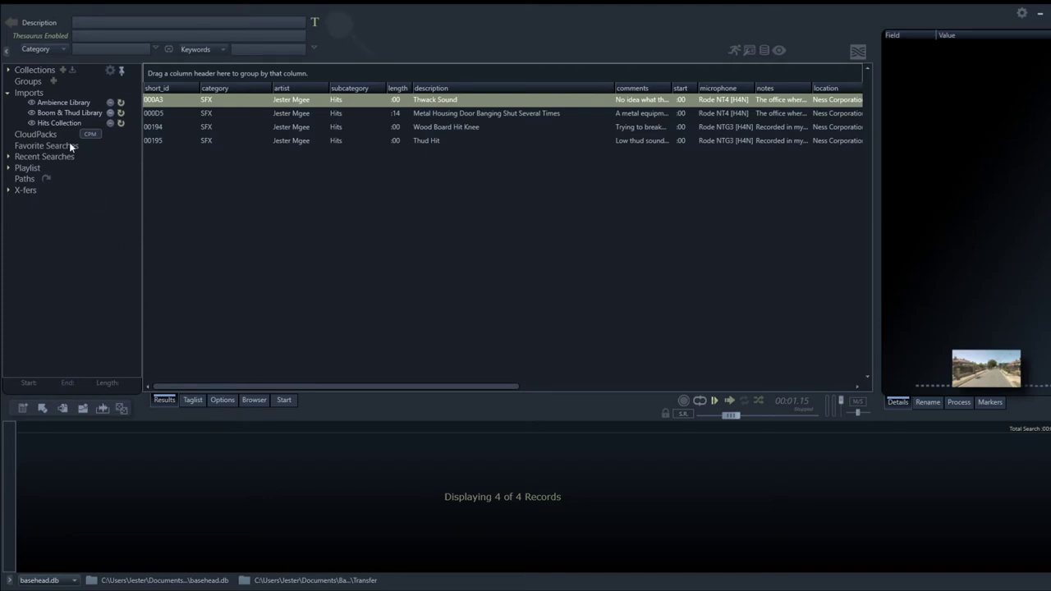
Review the commands available for the Ambience Library import without applying any
mouse_move(49, 117)
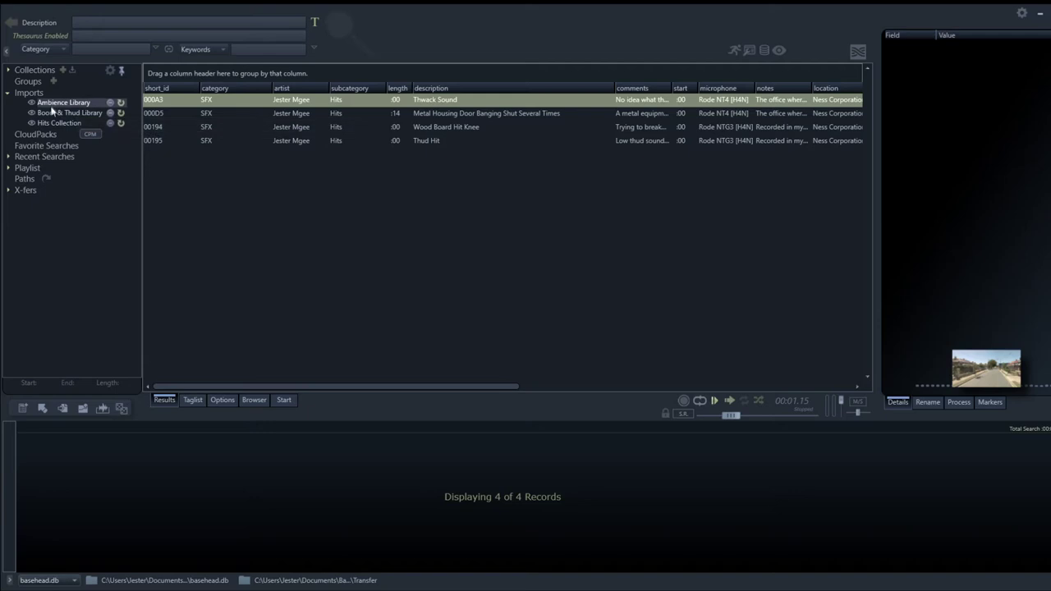
right_click(86, 110)
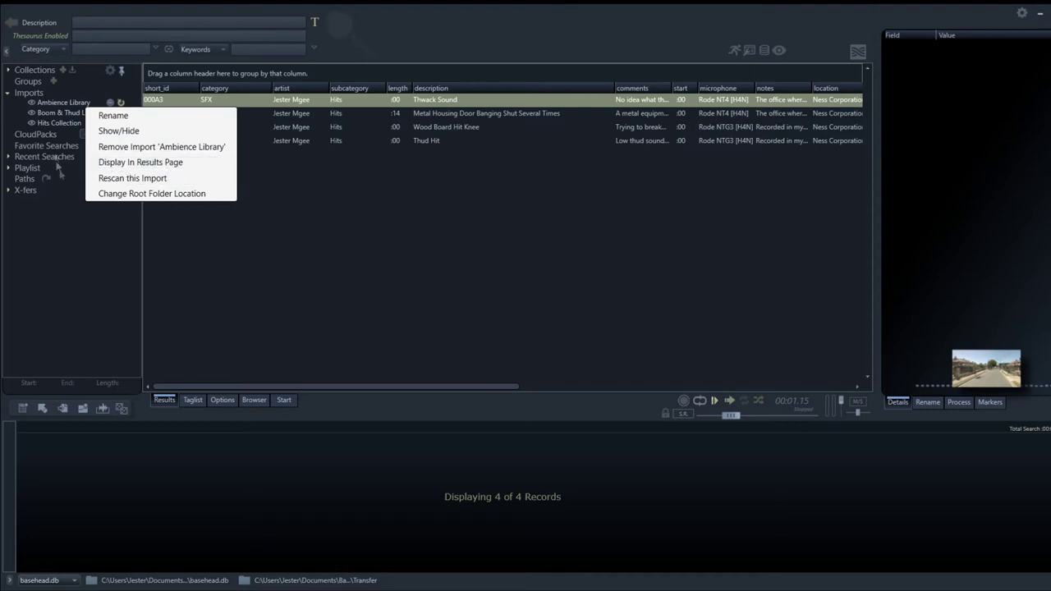
left_click(81, 284)
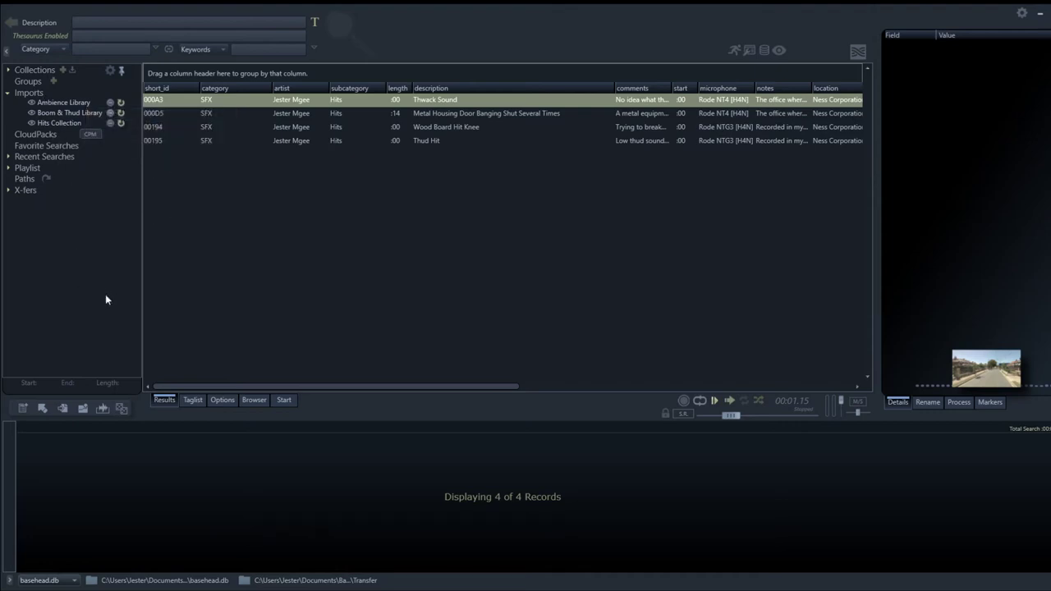
Display the Ambience Library records, and select the Boom & Thud Library and Hits Collection imports together
left_click(64, 102)
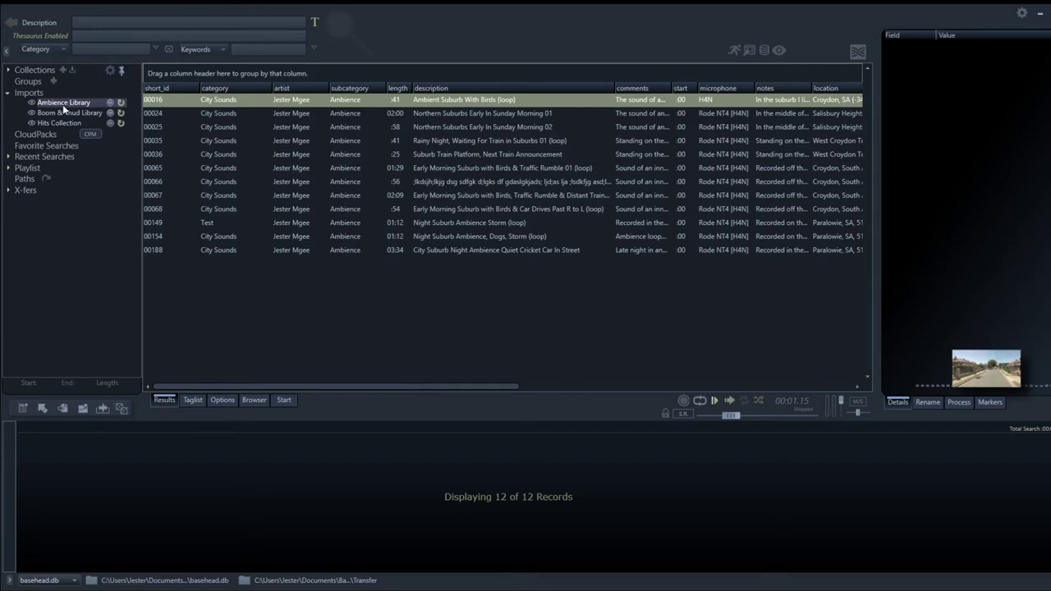
left_click(63, 112)
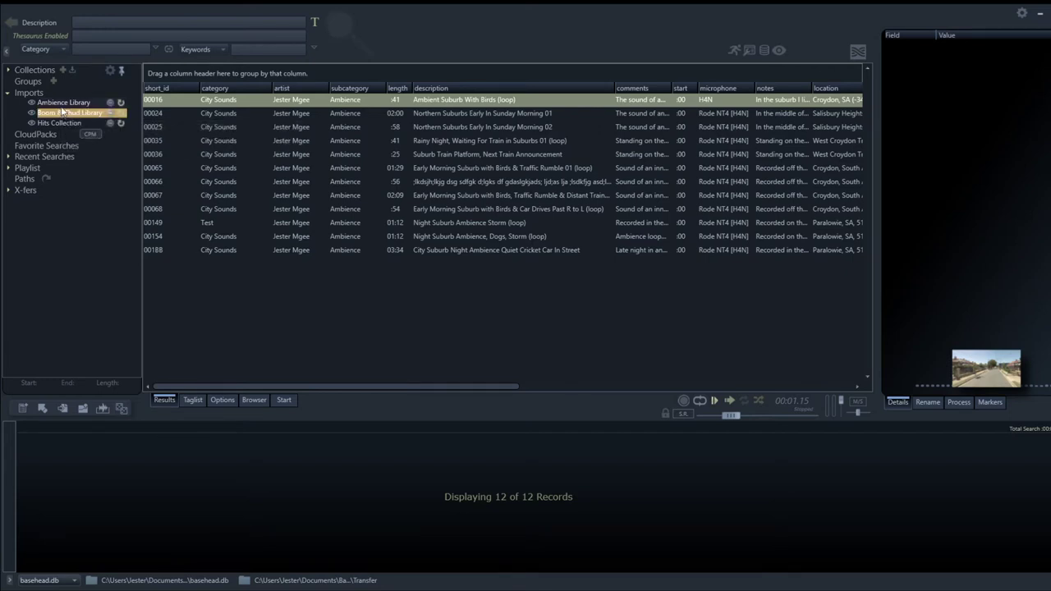
left_click(70, 122, "ctrl")
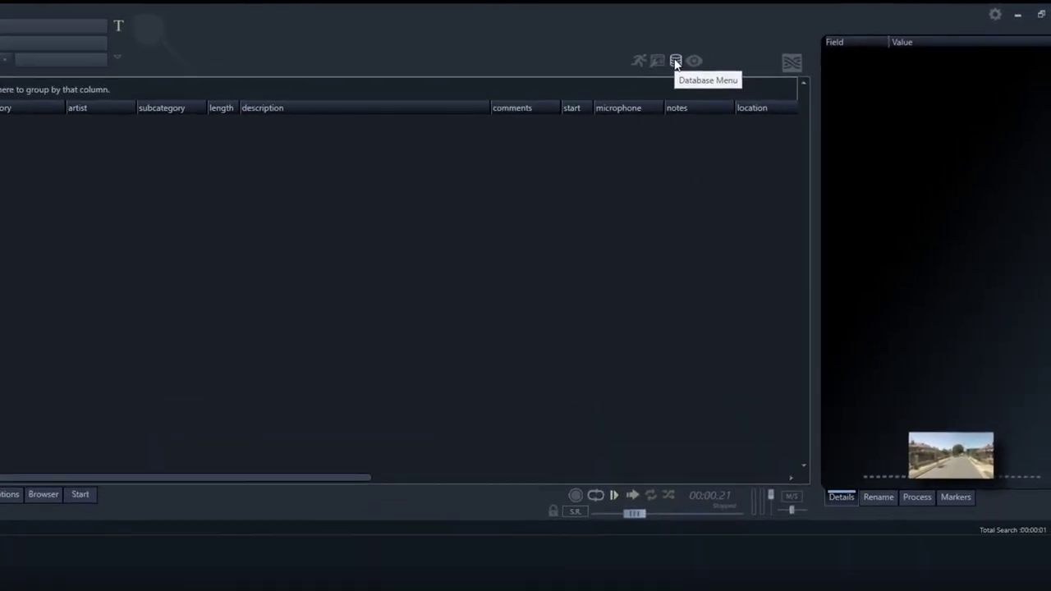
Look over the database commands and the Import to Database dialog, closing it without importing
left_click(718, 56)
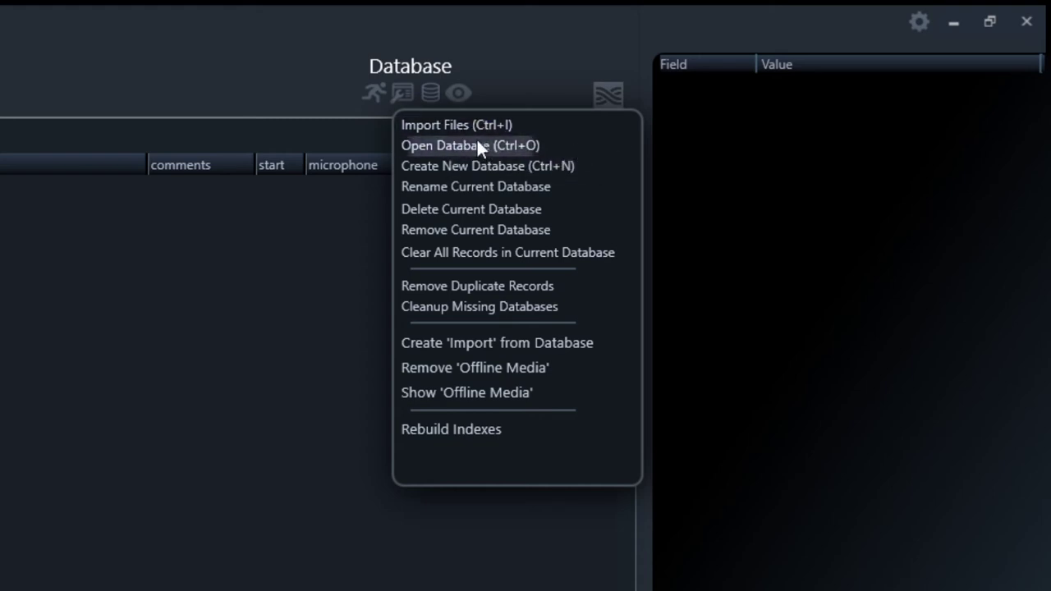
left_click(431, 127)
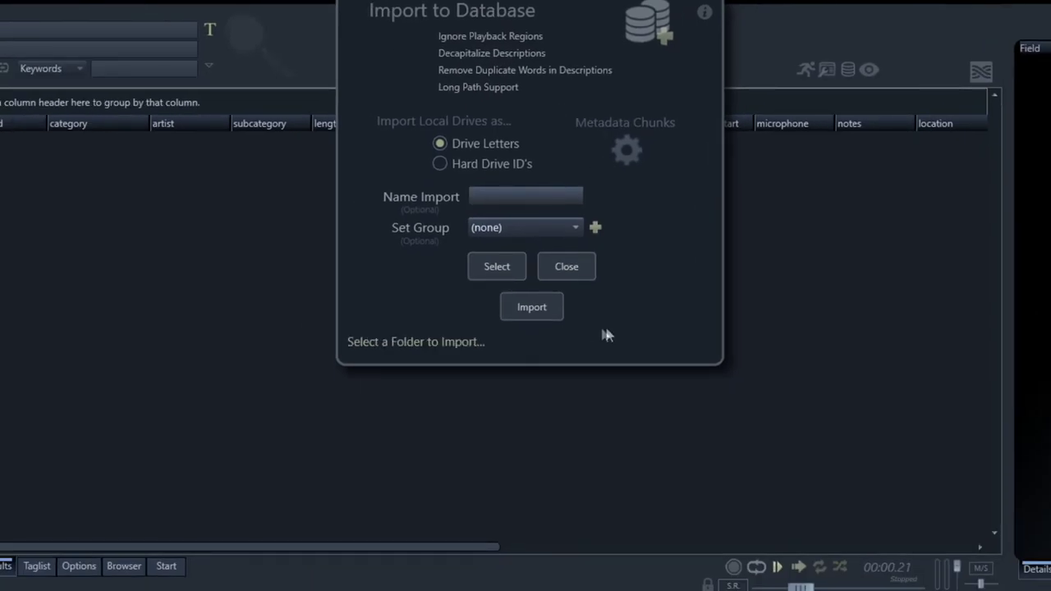
key("Escape")
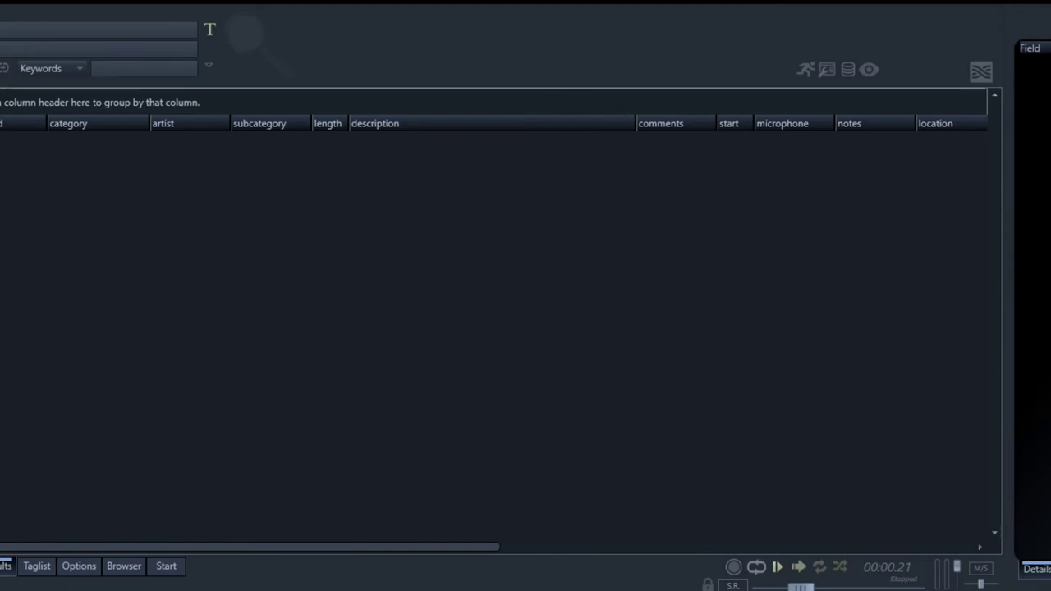
Switch to File Explorer, load the TestLibrary folder into BaseHead for import, and set local drives to import as Hard Drive ID's
key("alt+Tab")
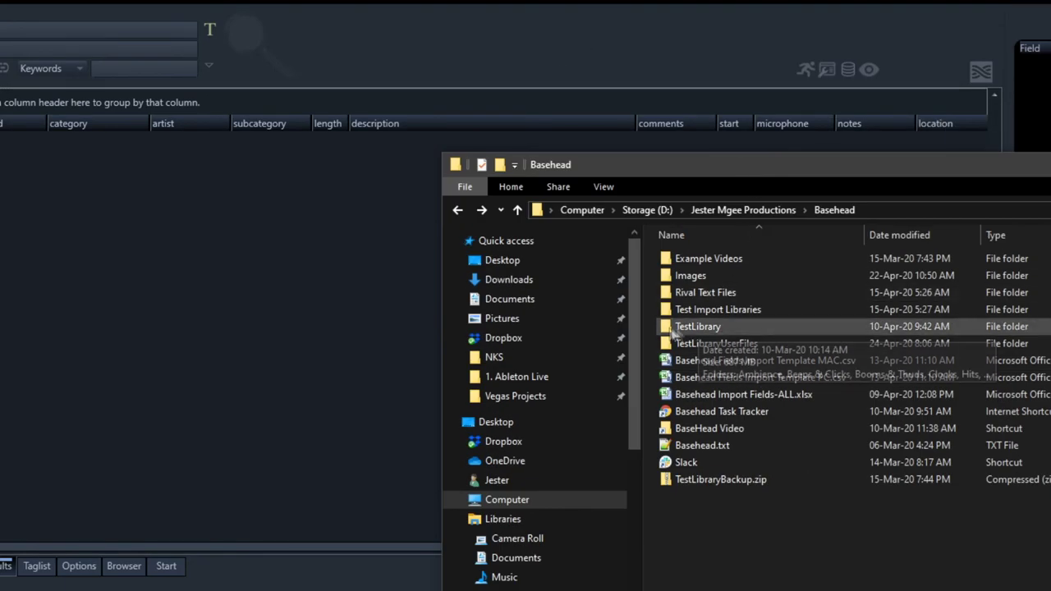
left_click(671, 329)
left_click_drag(671, 327, 289, 302)
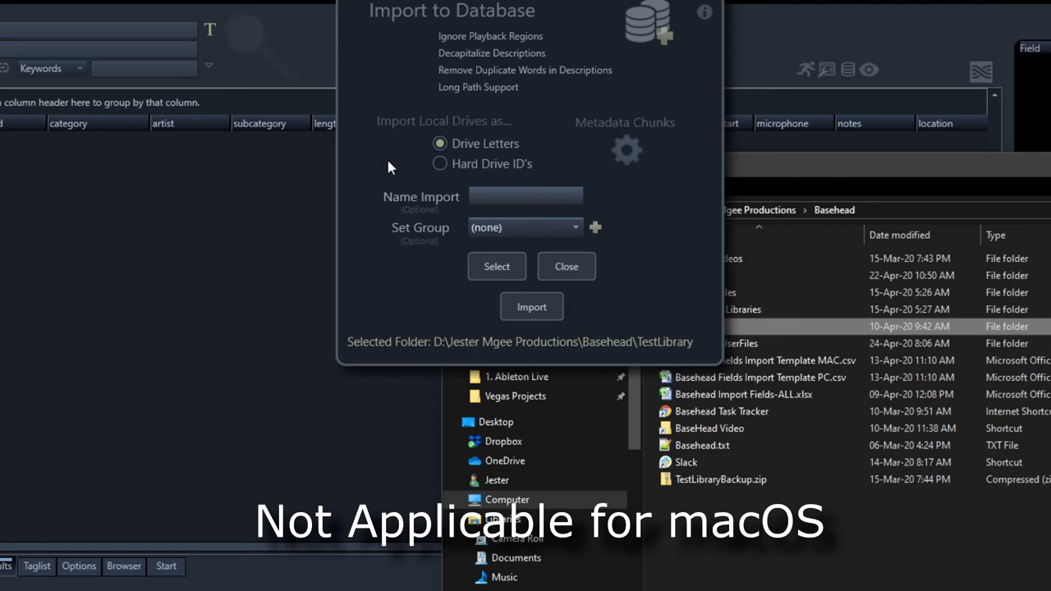
left_click(517, 164)
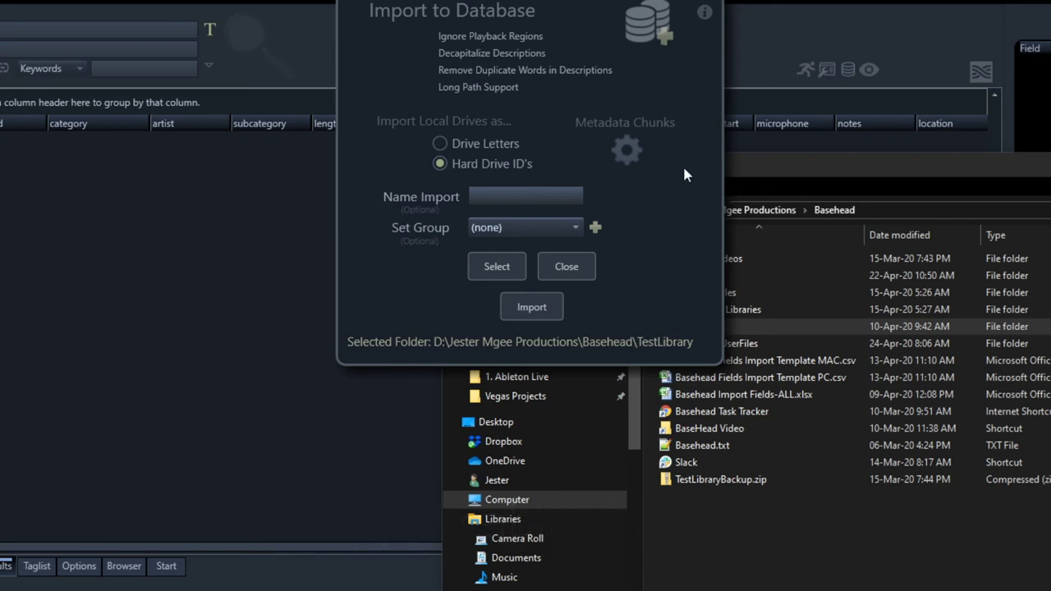
Enable importing of the SNDM, nmix, ID3 and LIST metadata chunks
left_click(639, 161)
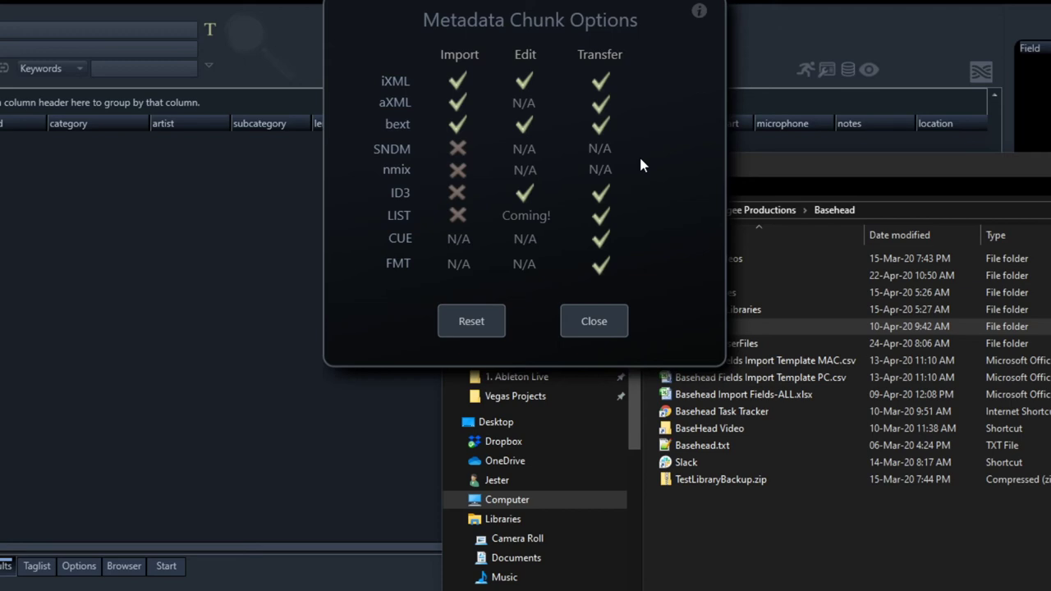
left_click(462, 169)
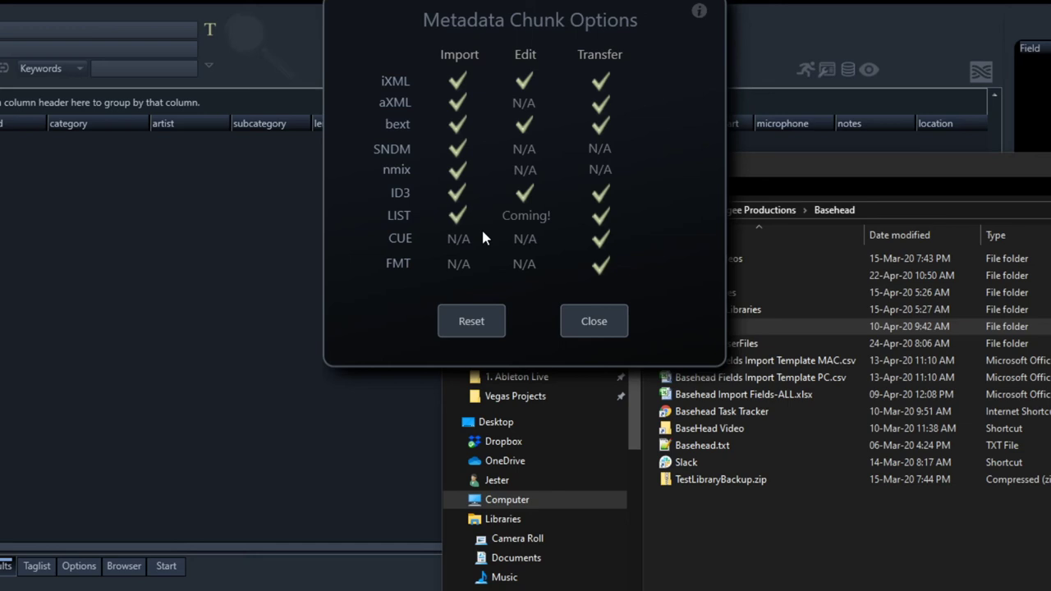
key("Escape")
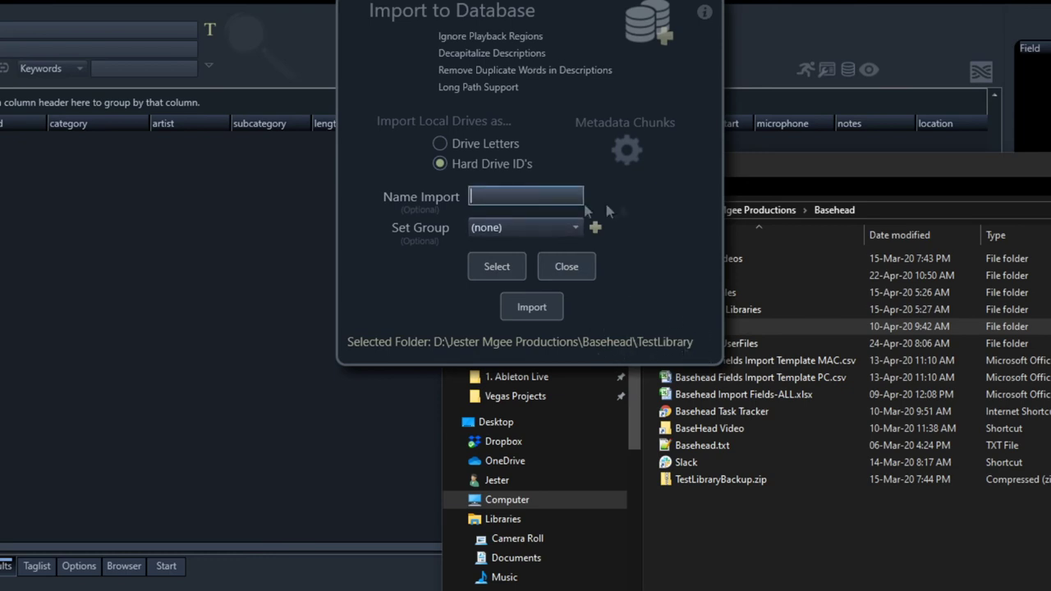
Name the import NewLibrary, import the TestLibrary folder into the database, and browse the imported records' columns
type("NewLibrary")
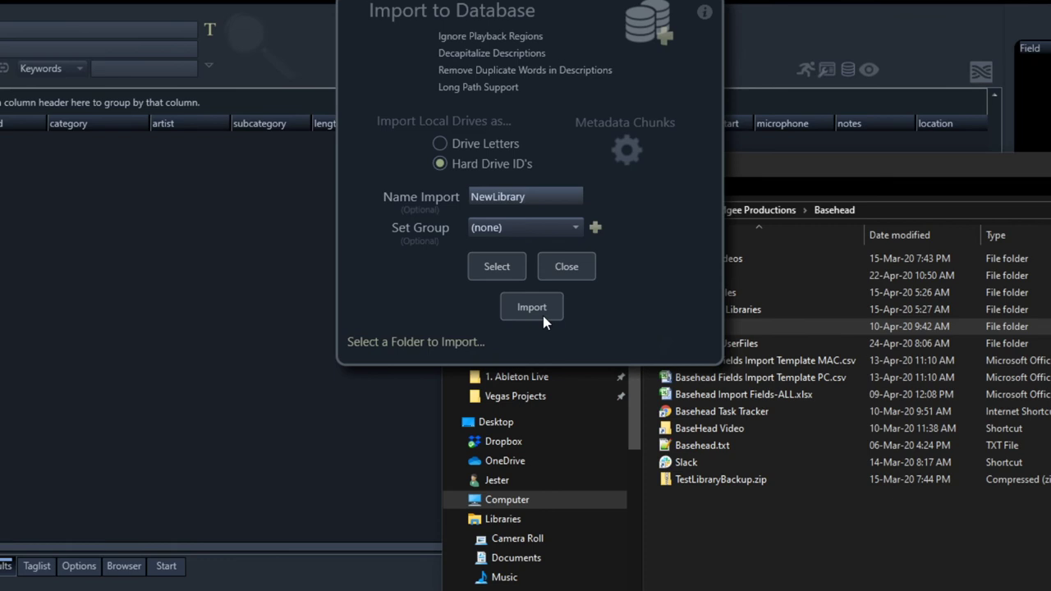
left_click(540, 312)
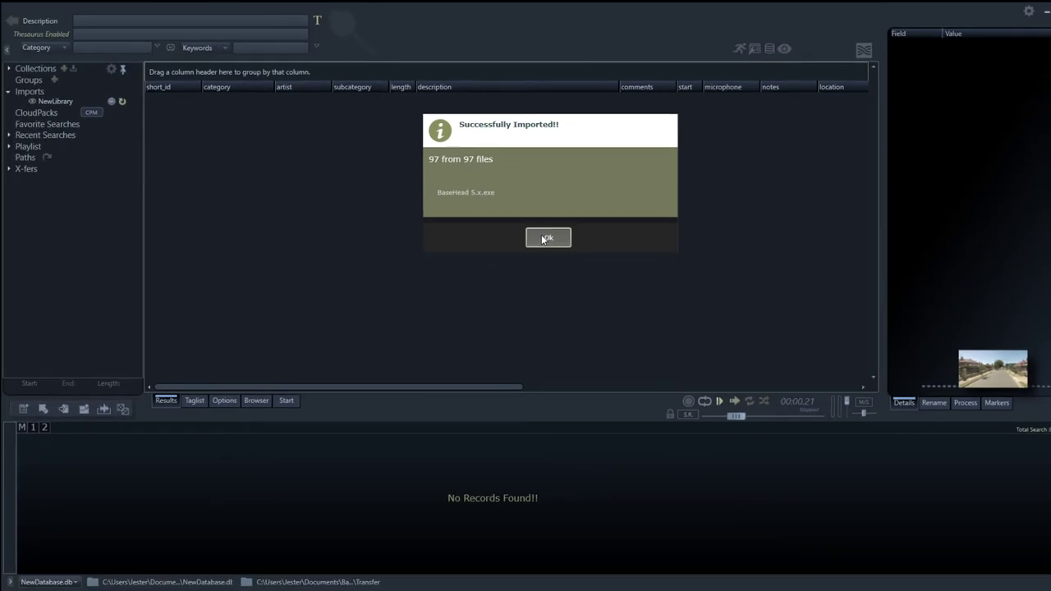
left_click(547, 238)
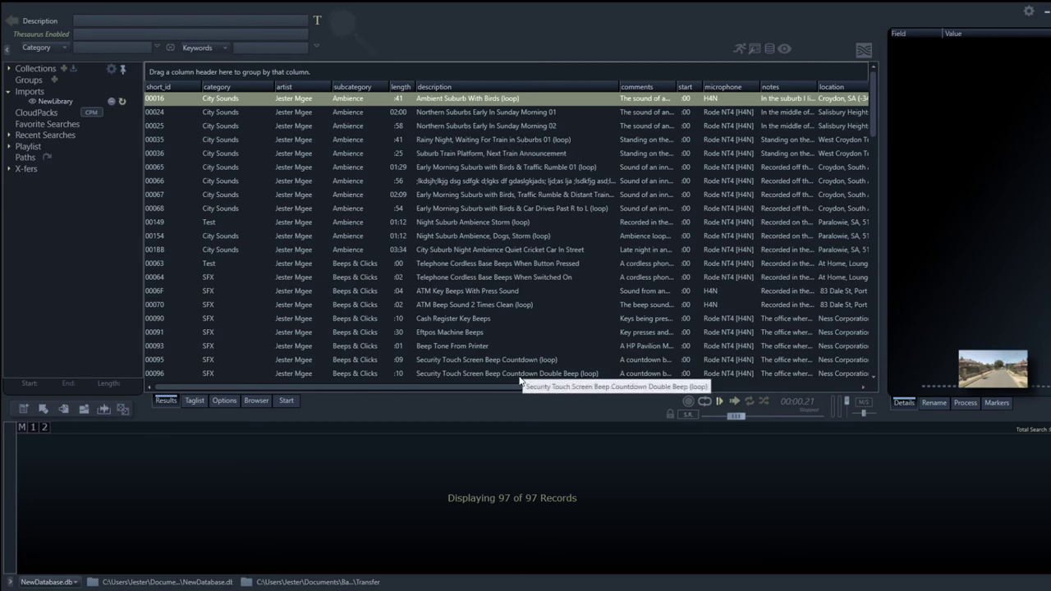
left_click_drag(511, 384, 383, 359)
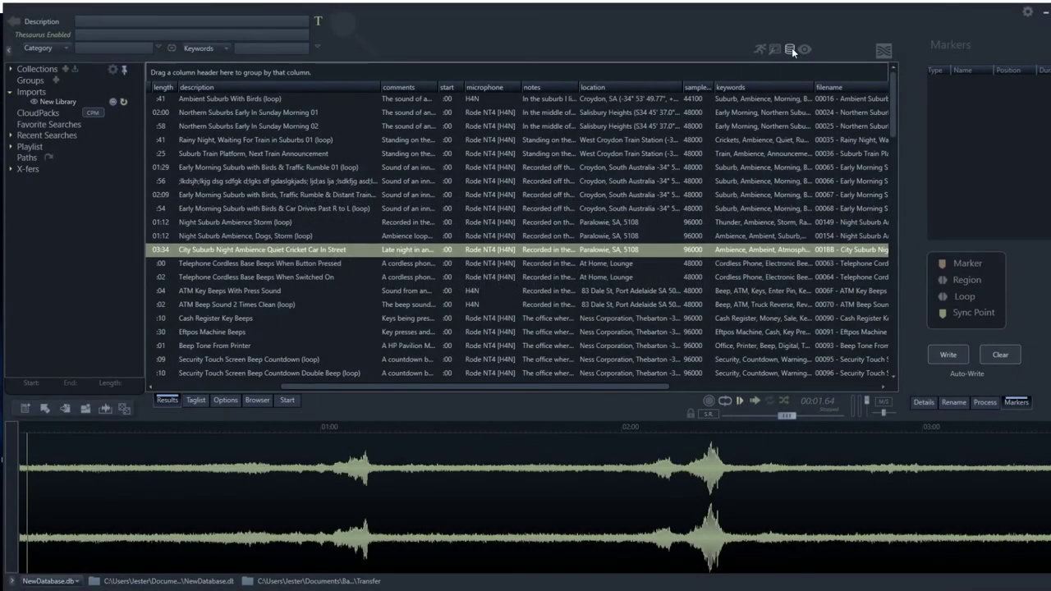
Import the TestLibrary folder from USB Drive (K:) into the database under the name USB Drive, using Hard Drive ID's
left_click(790, 49)
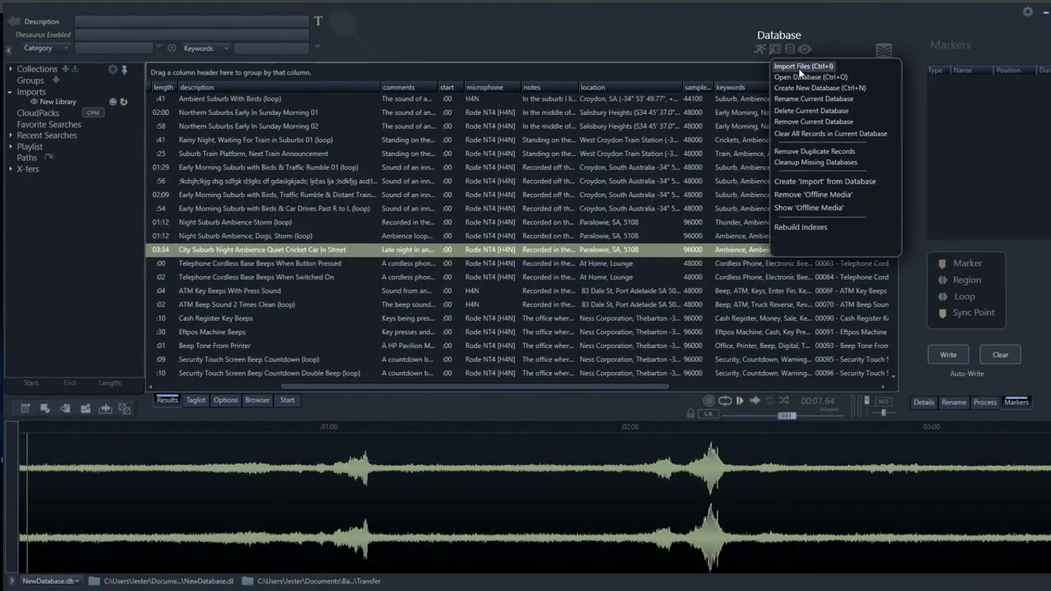
left_click(831, 65)
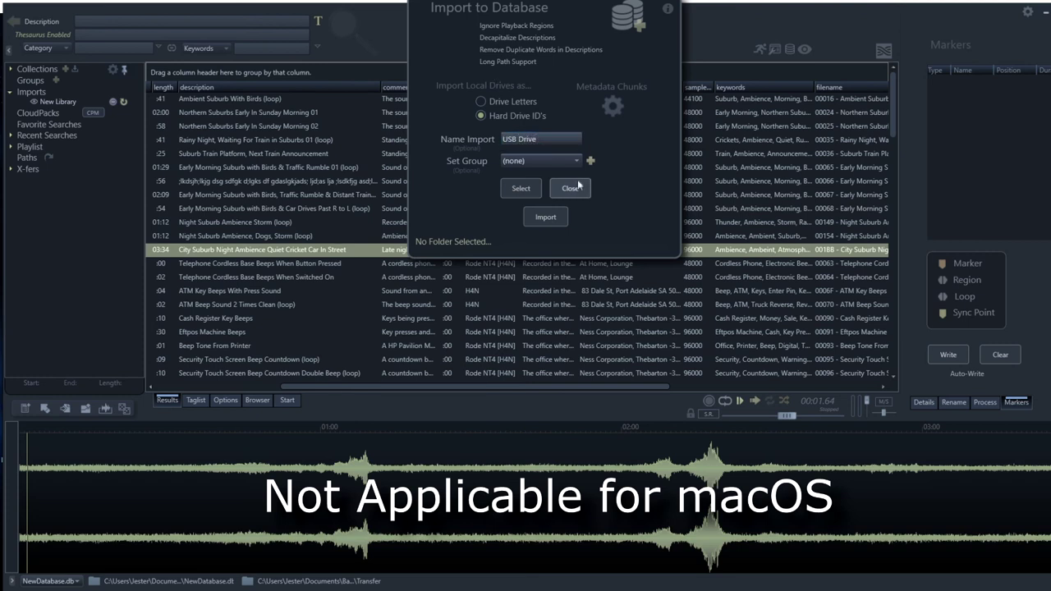
left_click(520, 188)
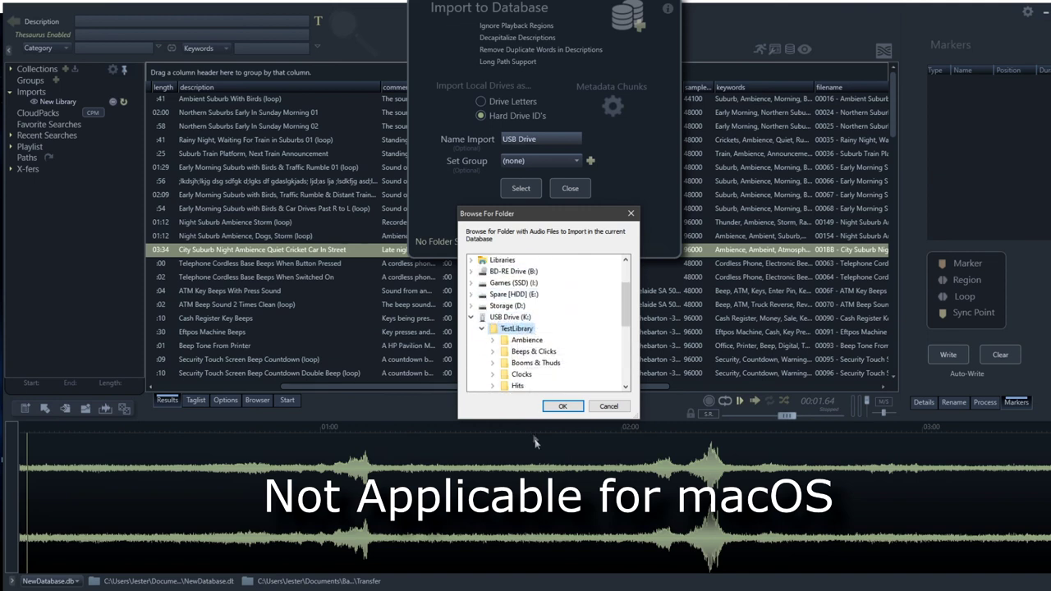
left_click(562, 410)
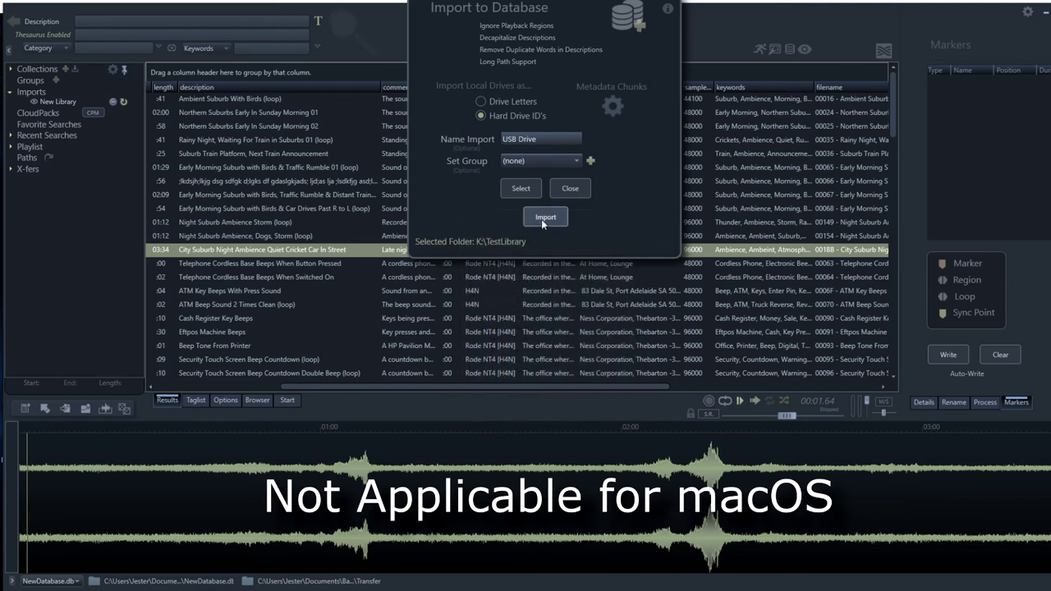
left_click(544, 217)
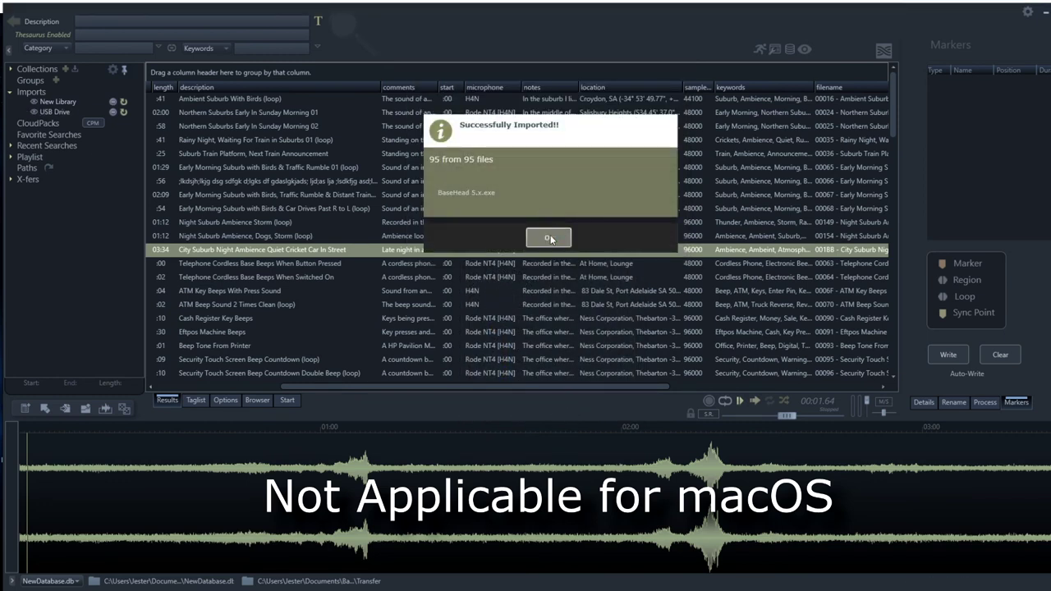
Close the import report, list the USB Drive import's records, and preview several of them with their metadata details shown
left_click(549, 238)
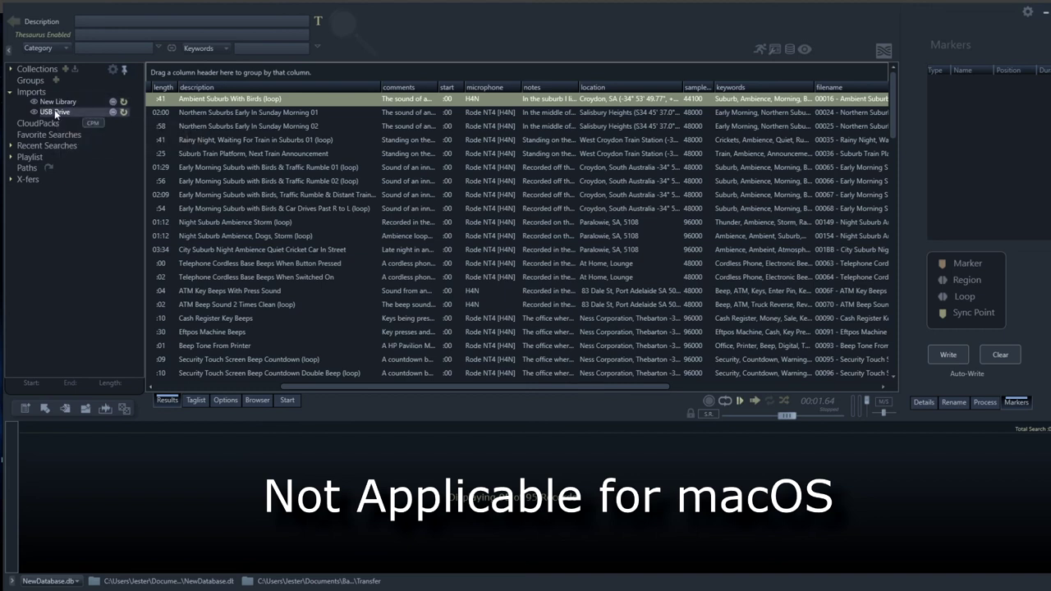
left_click(293, 101)
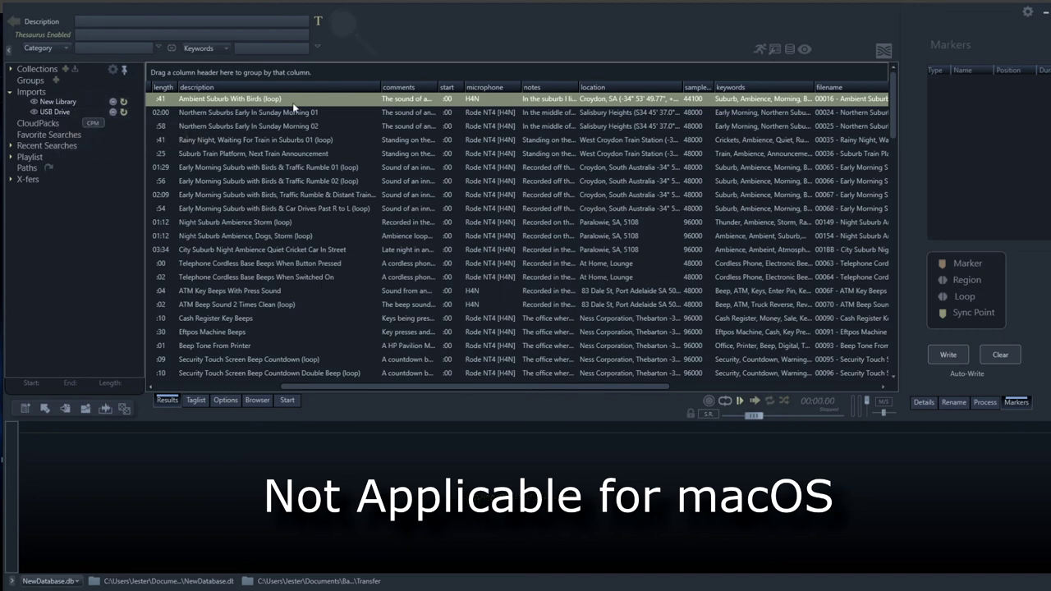
left_click(305, 126)
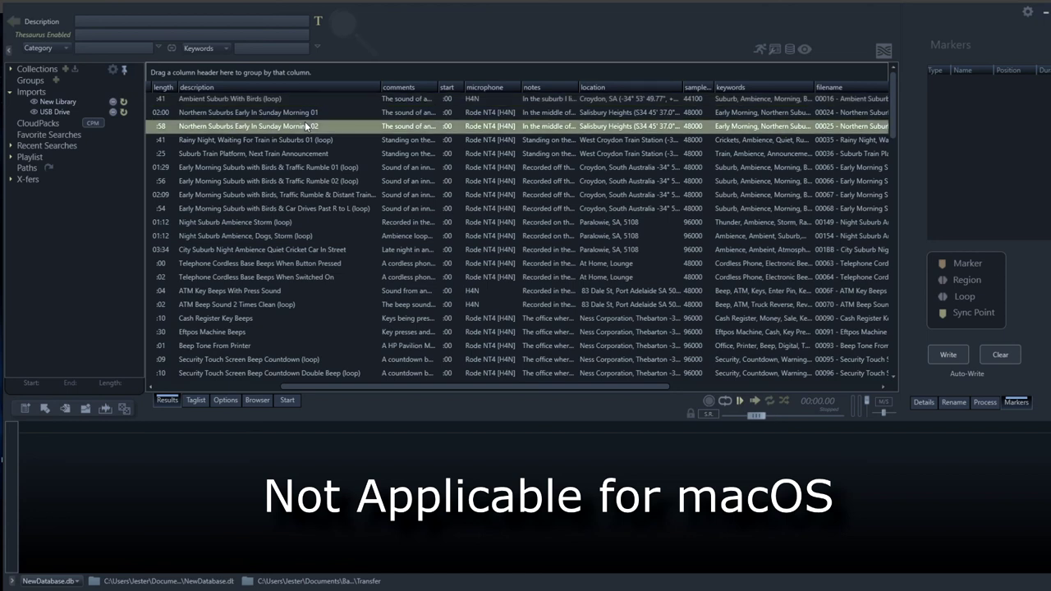
left_click(927, 402)
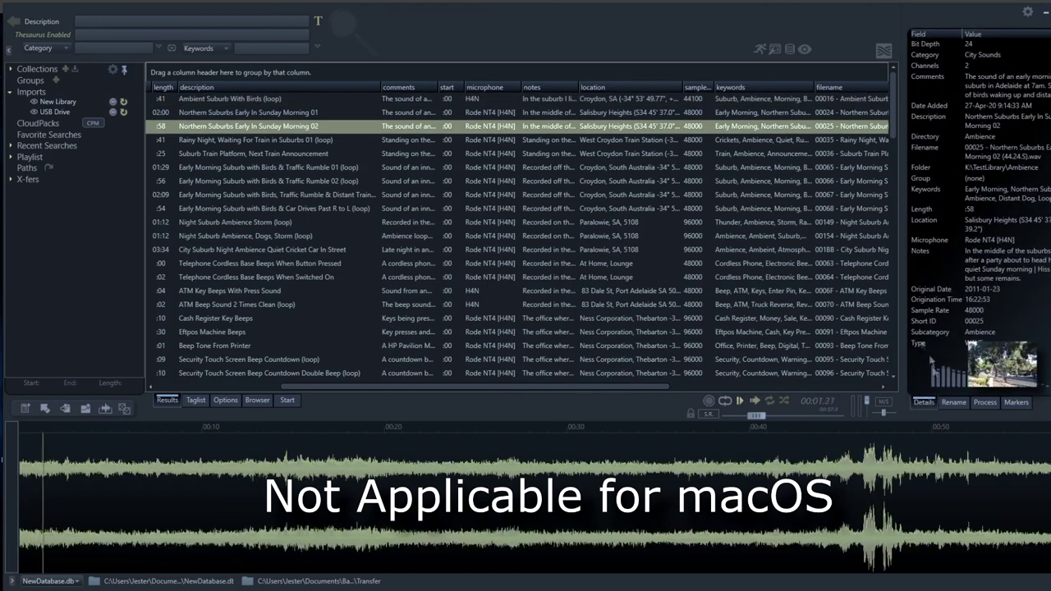
left_click(706, 208)
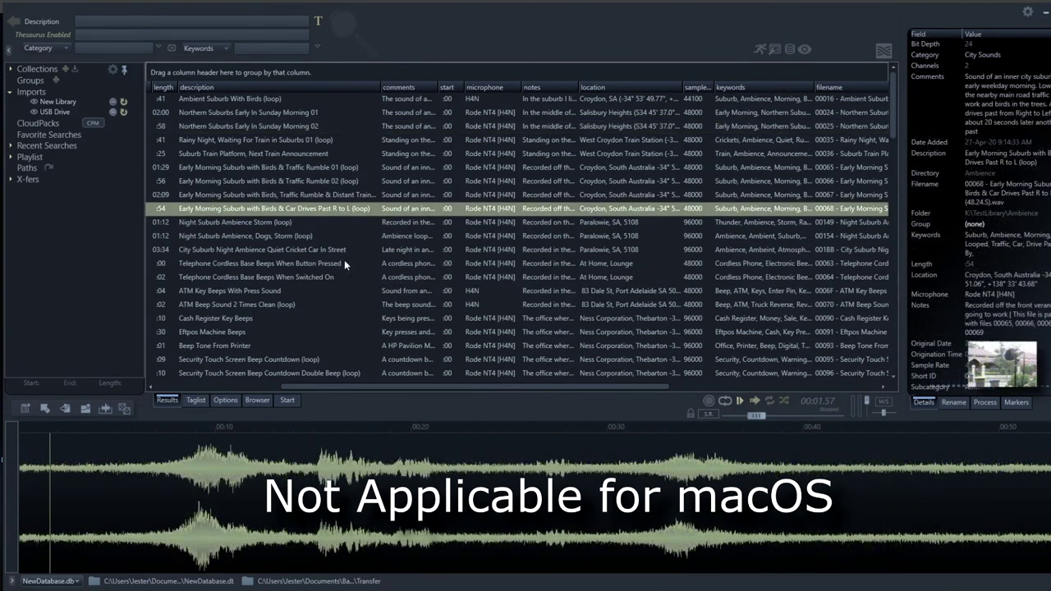
left_click(57, 113)
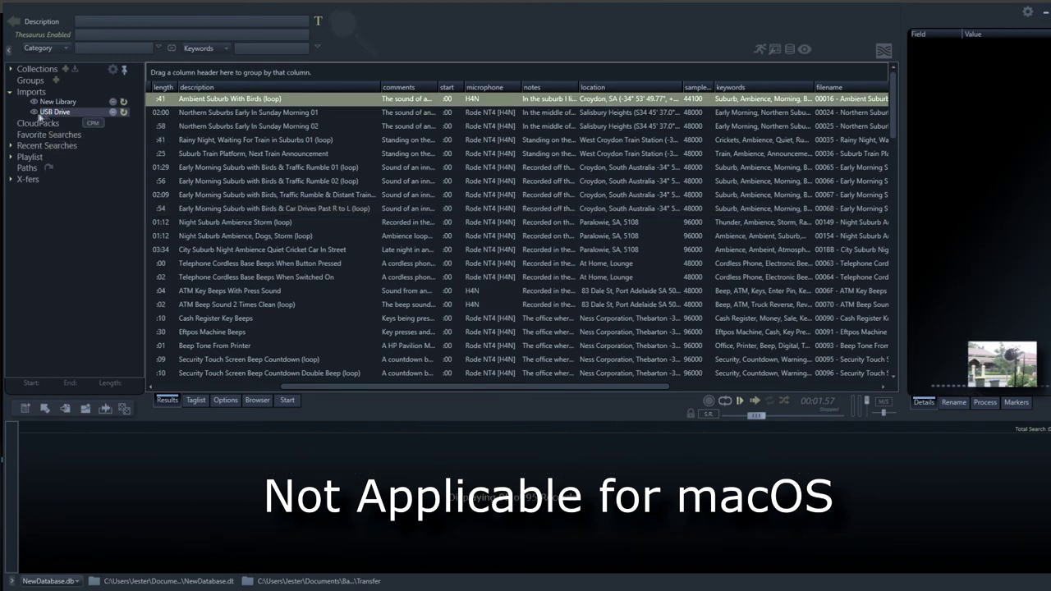
Switch to Computer Management, change the K: volume's drive letter to F, and return to BaseHead
mouse_move(70, 114)
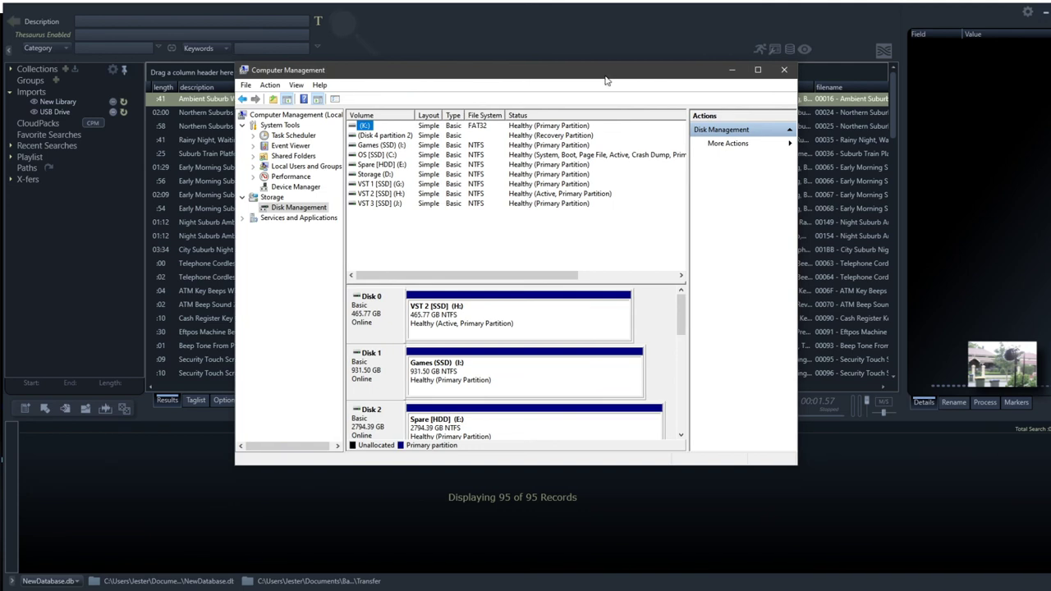
right_click(354, 126)
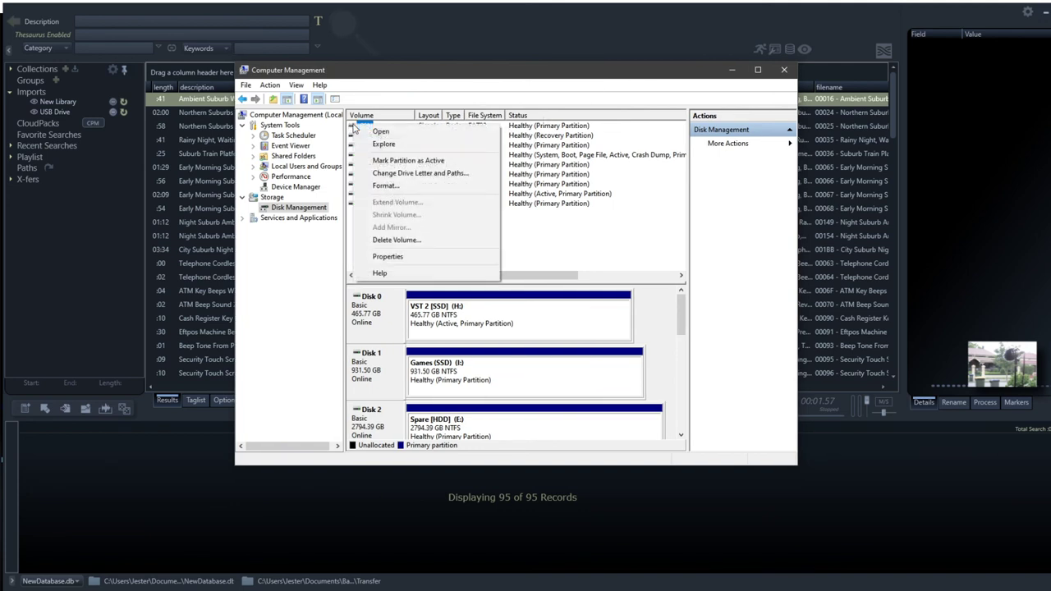
left_click(433, 180)
left_click(479, 302)
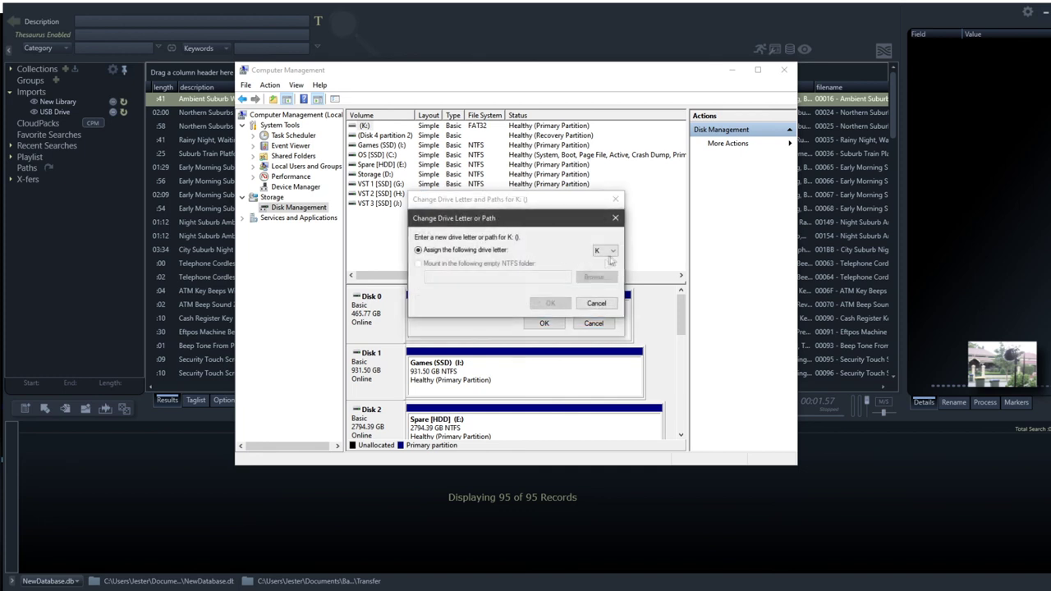
left_click(605, 250)
left_click(608, 274)
left_click(544, 301)
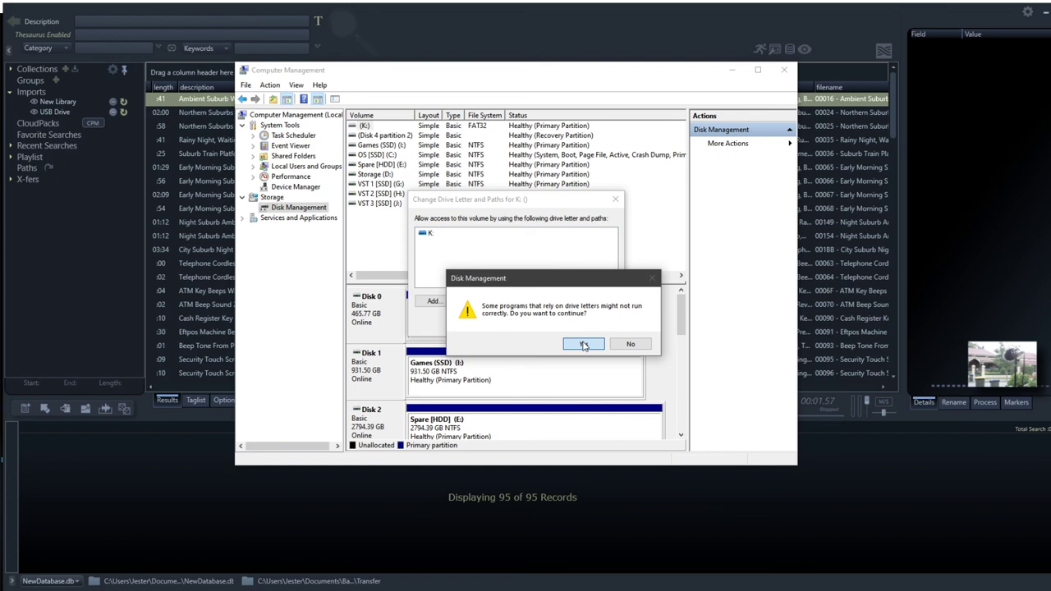
left_click(583, 345)
left_click(617, 374)
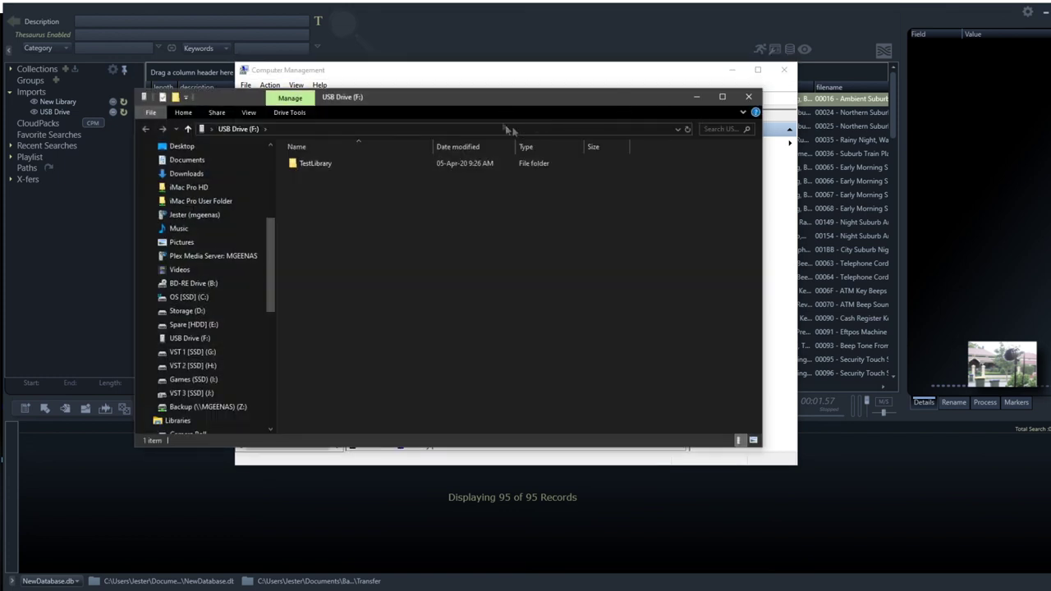
left_click(753, 99)
left_click(732, 70)
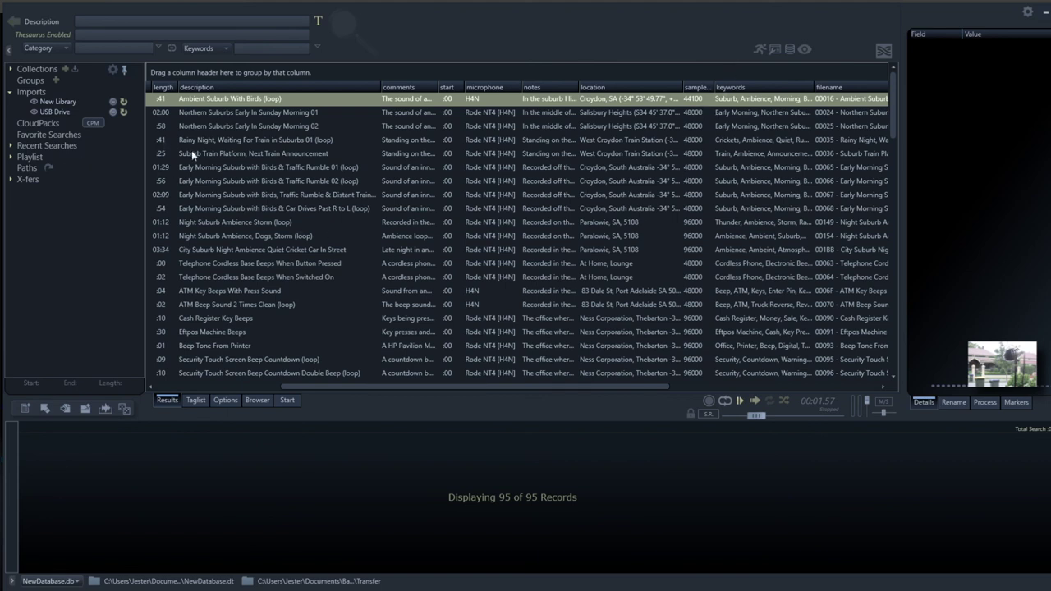
Test the USB Drive records' playback, reload the list after viewing New Library, and play Northern Suburbs Early In Sunday Morning 01
left_click(410, 196)
left_click(570, 318)
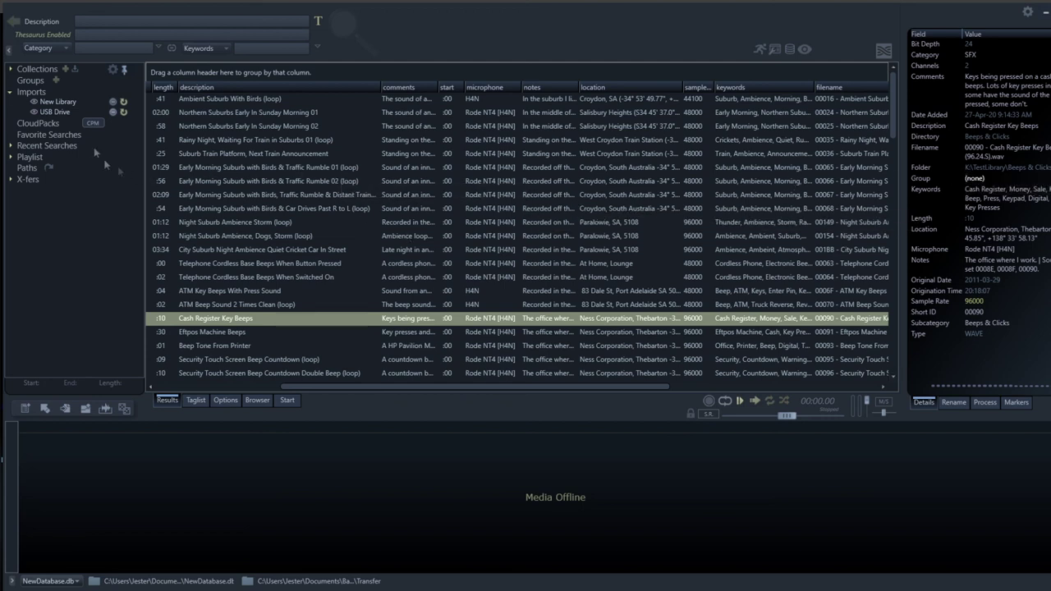
left_click(64, 102)
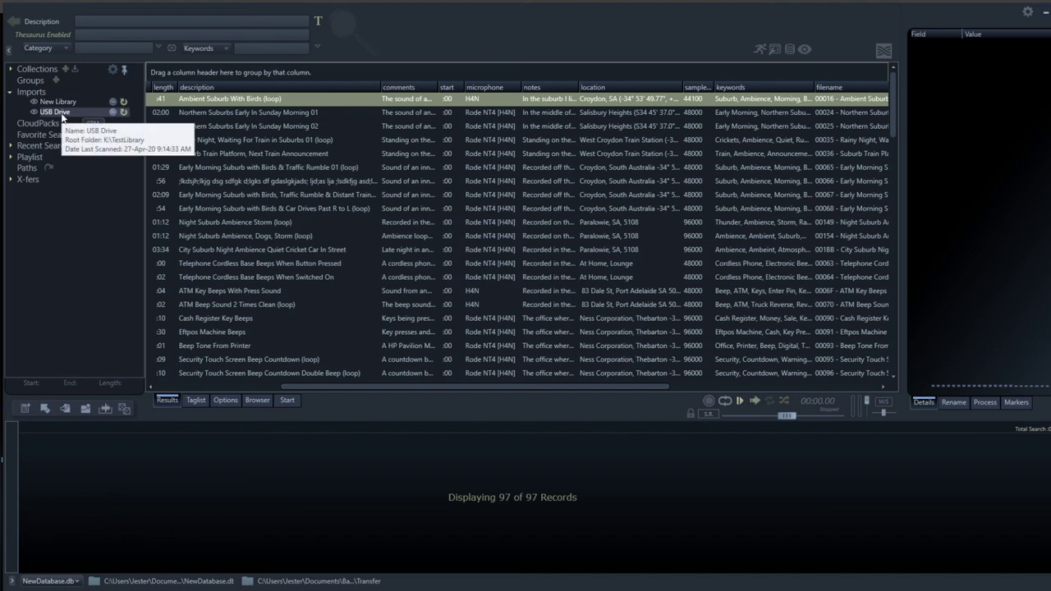
left_click(62, 114)
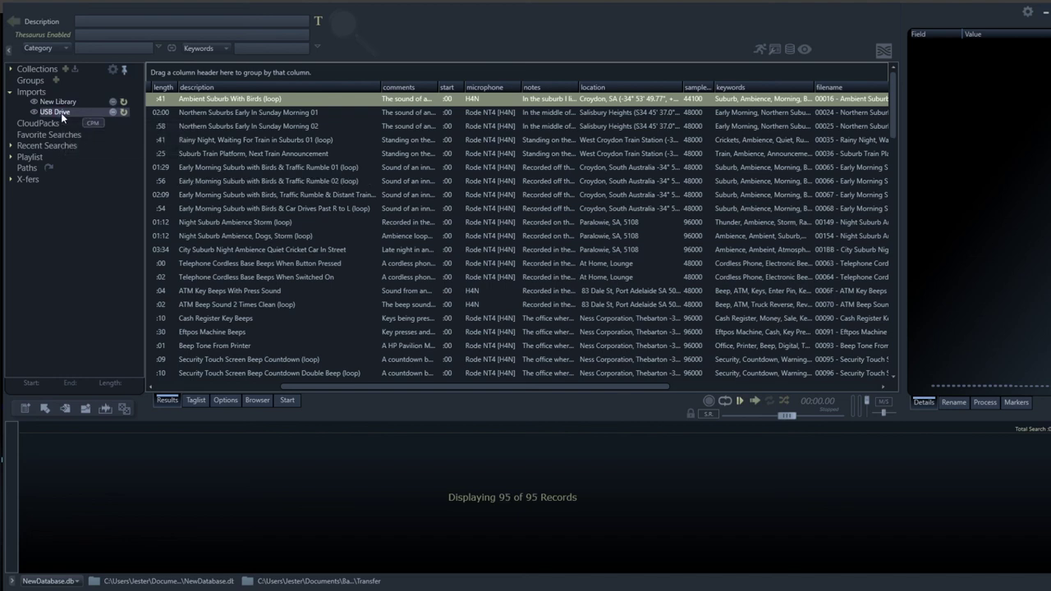
left_click(243, 115)
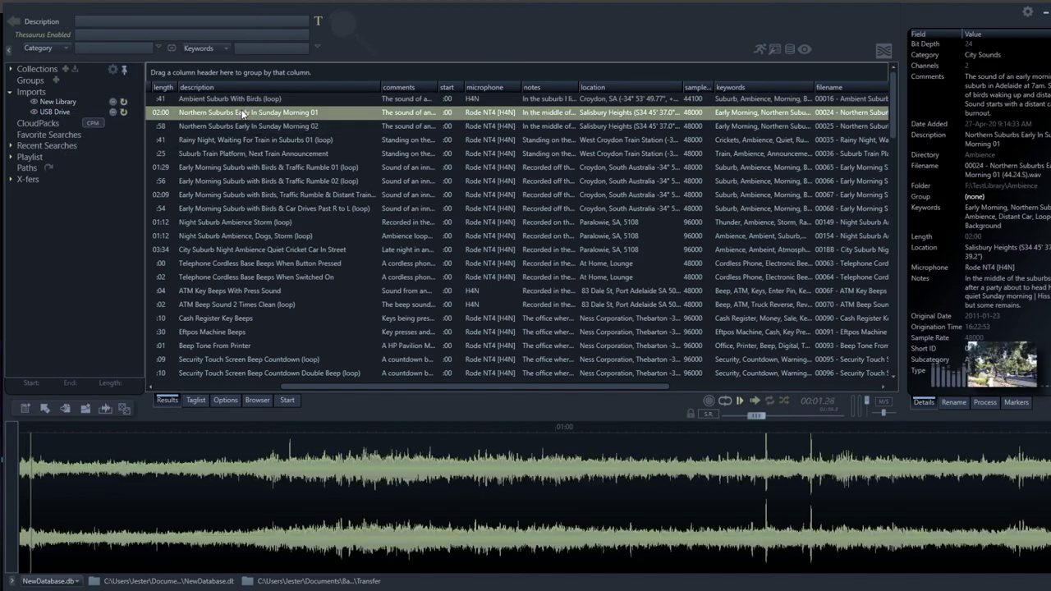